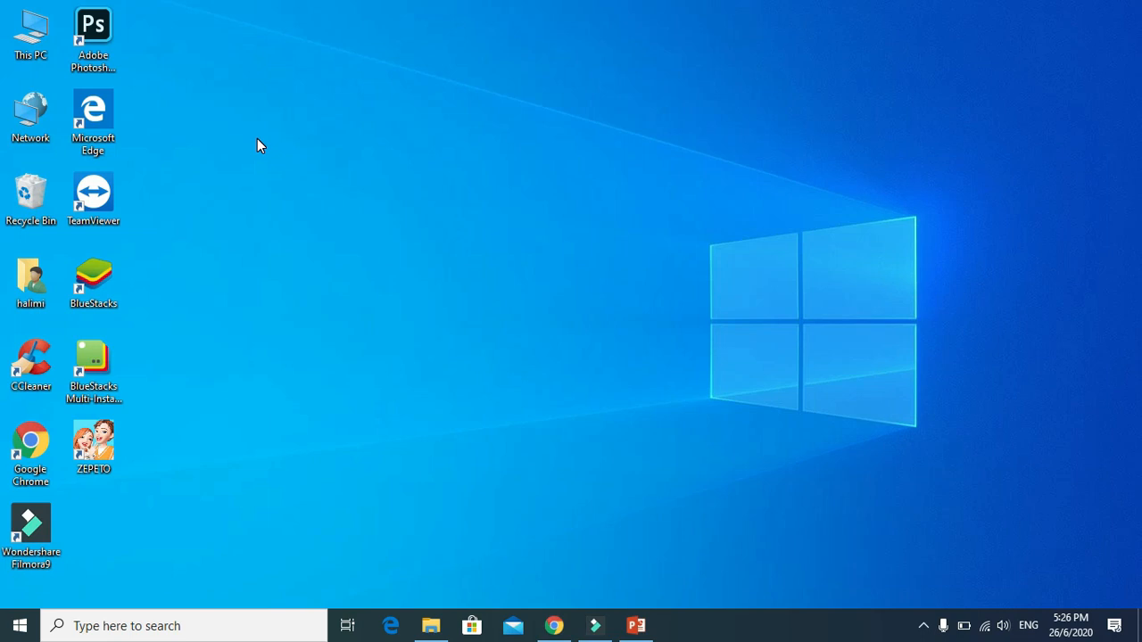
Switch to Chrome and compare the headers of the SK TAMAN KEPONG, PM HEADER and PENDIDKAN MORAL TAHUN 6 forms
{"action": "left_click", "coordinate": [554, 626]}
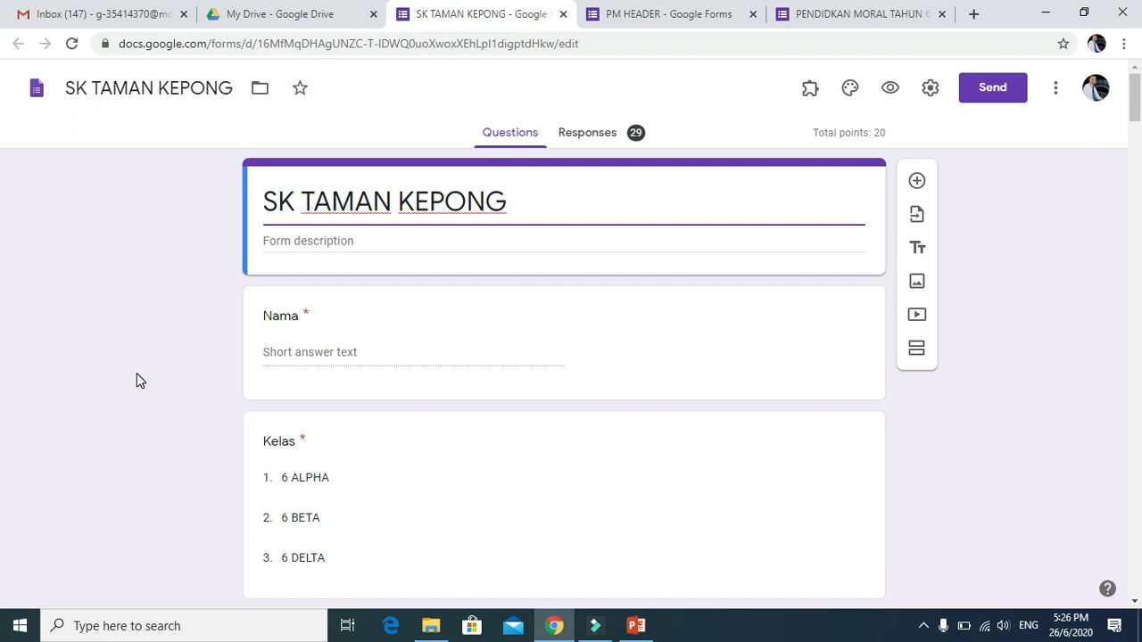
{"action": "left_click", "coordinate": [620, 19]}
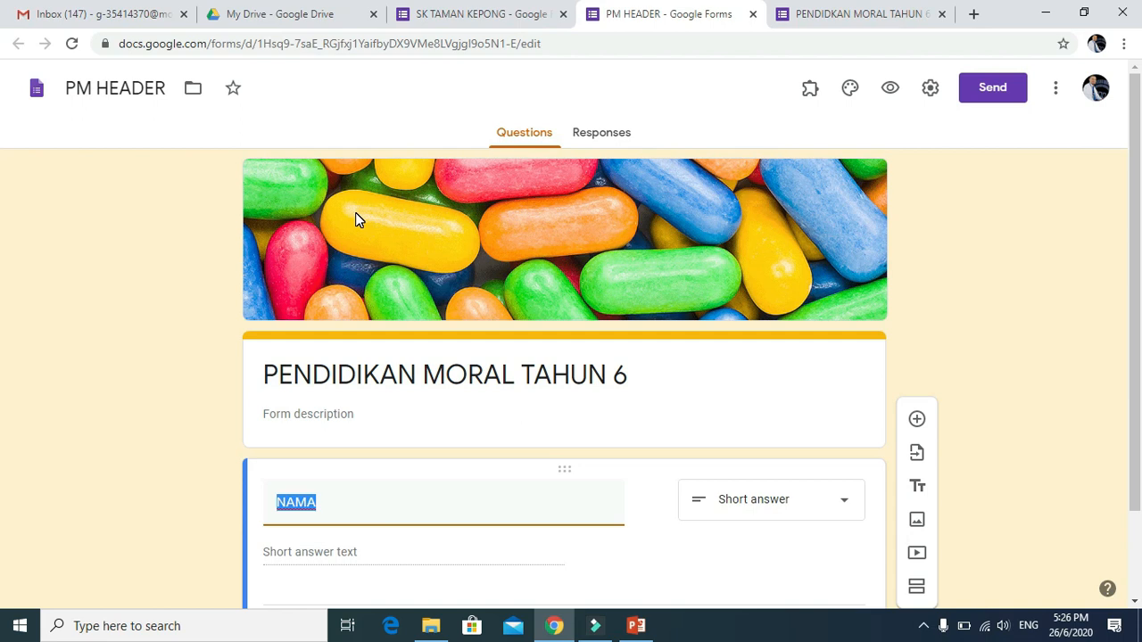
{"action": "left_click", "coordinate": [851, 13]}
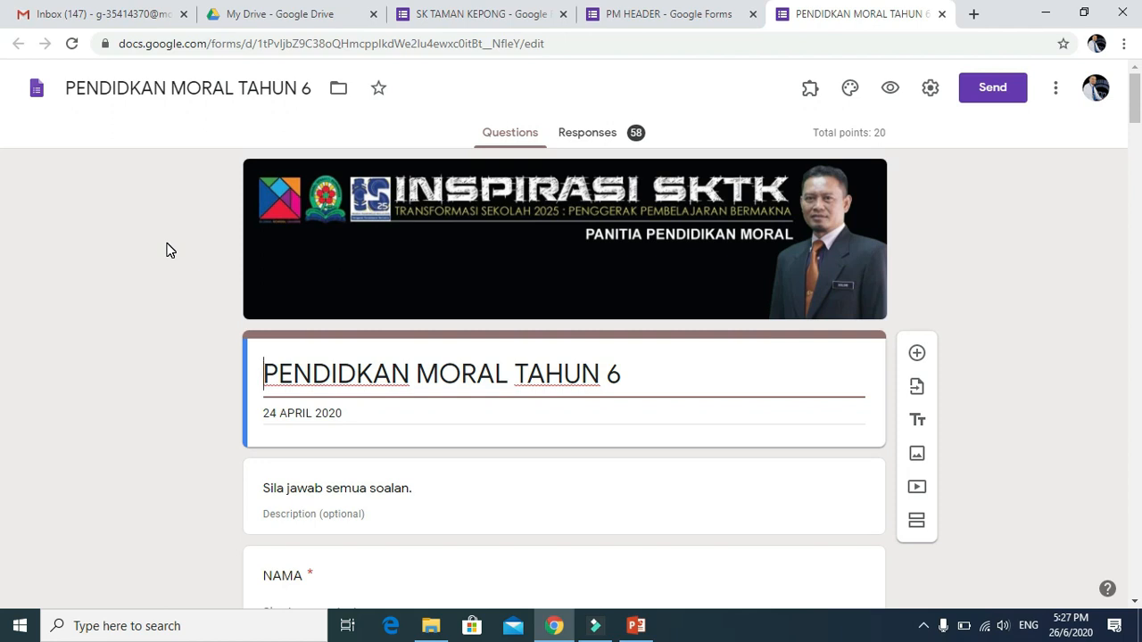
{"action": "left_click", "coordinate": [1046, 22]}
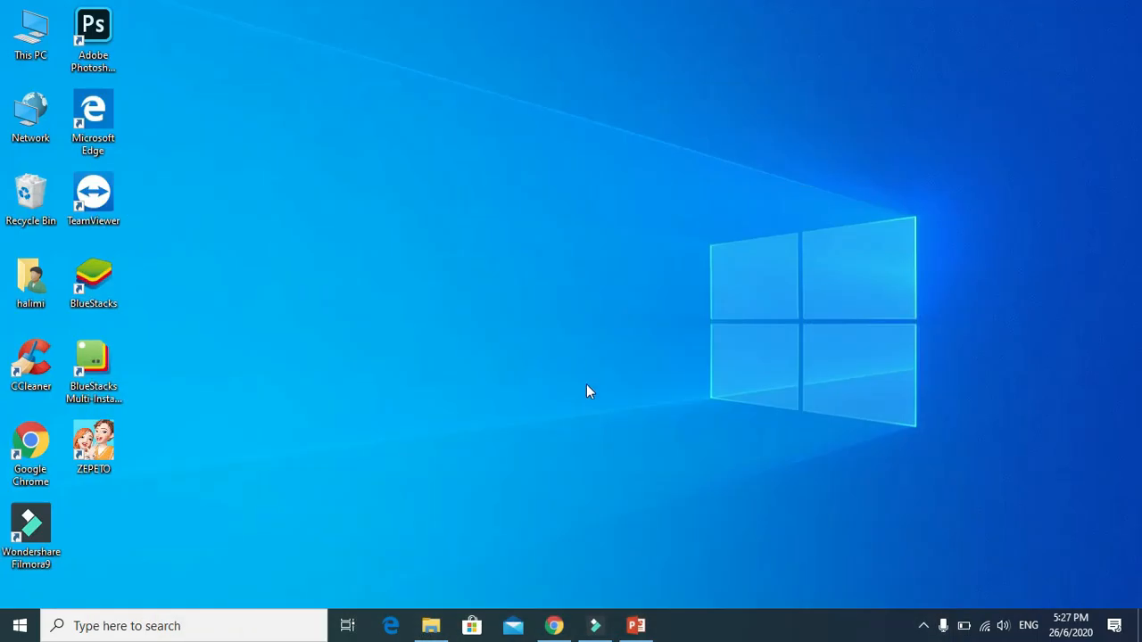
In PowerPoint, set a custom slide size of 24 cm by 6 cm with Ensure Fit scaling and apply the black variant
{"action": "left_click", "coordinate": [635, 629]}
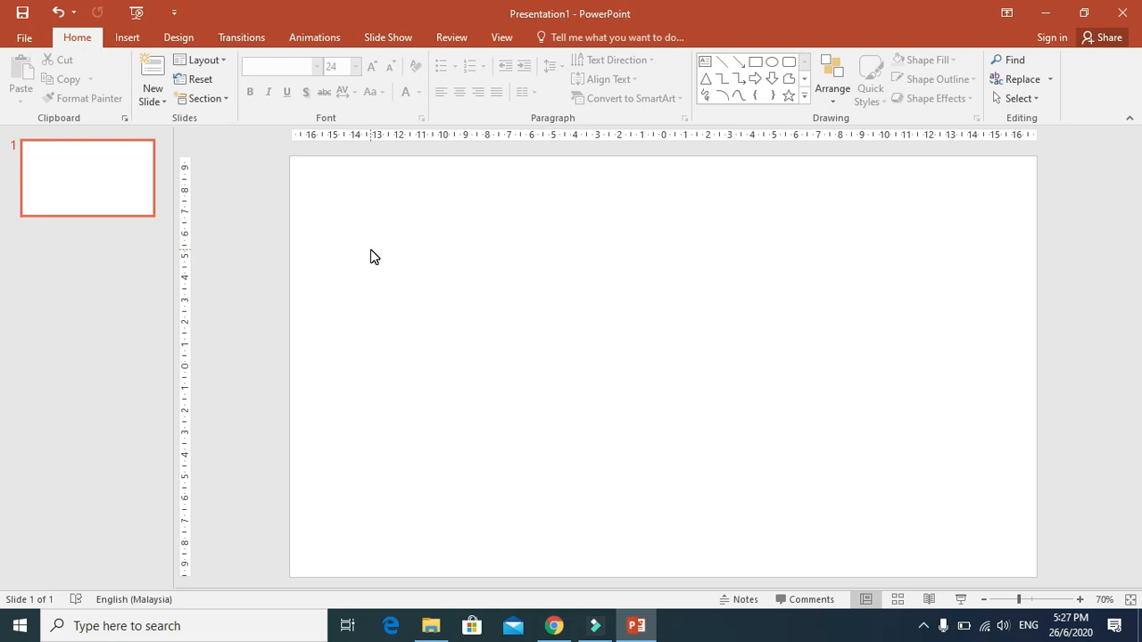
{"action": "left_click", "coordinate": [184, 37]}
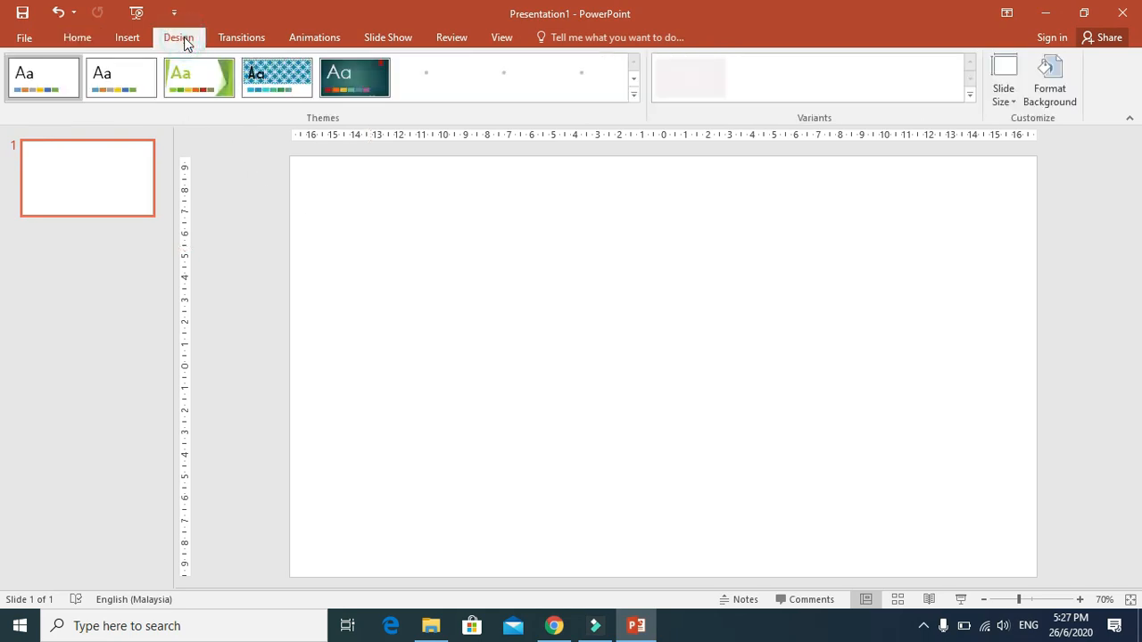
{"action": "left_click", "coordinate": [1005, 98]}
{"action": "left_click", "coordinate": [1052, 201]}
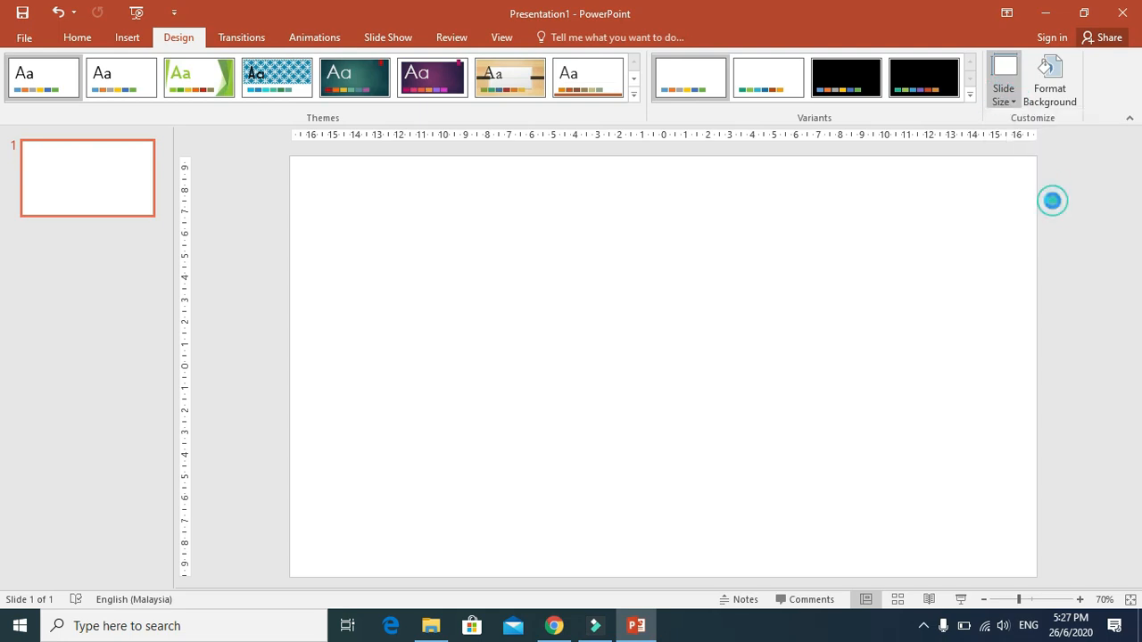
{"action": "left_click_drag", "start_coordinate": [454, 290], "coordinate": [421, 287]}
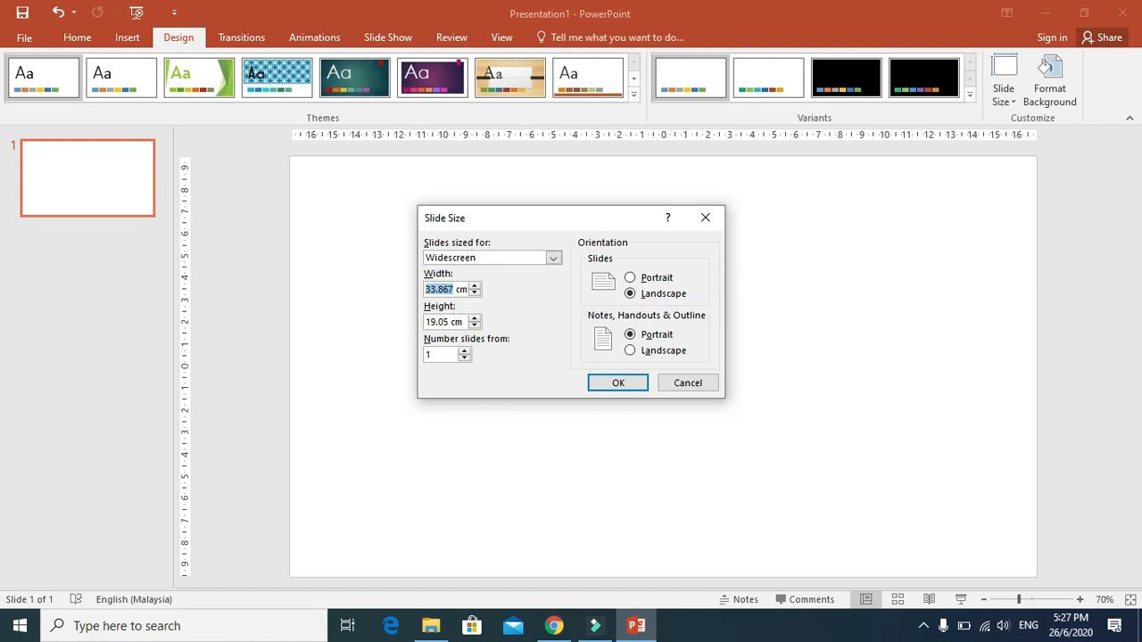
{"action": "type", "text": "24"}
{"action": "left_click_drag", "start_coordinate": [450, 322], "coordinate": [428, 320]}
{"action": "type", "text": "6"}
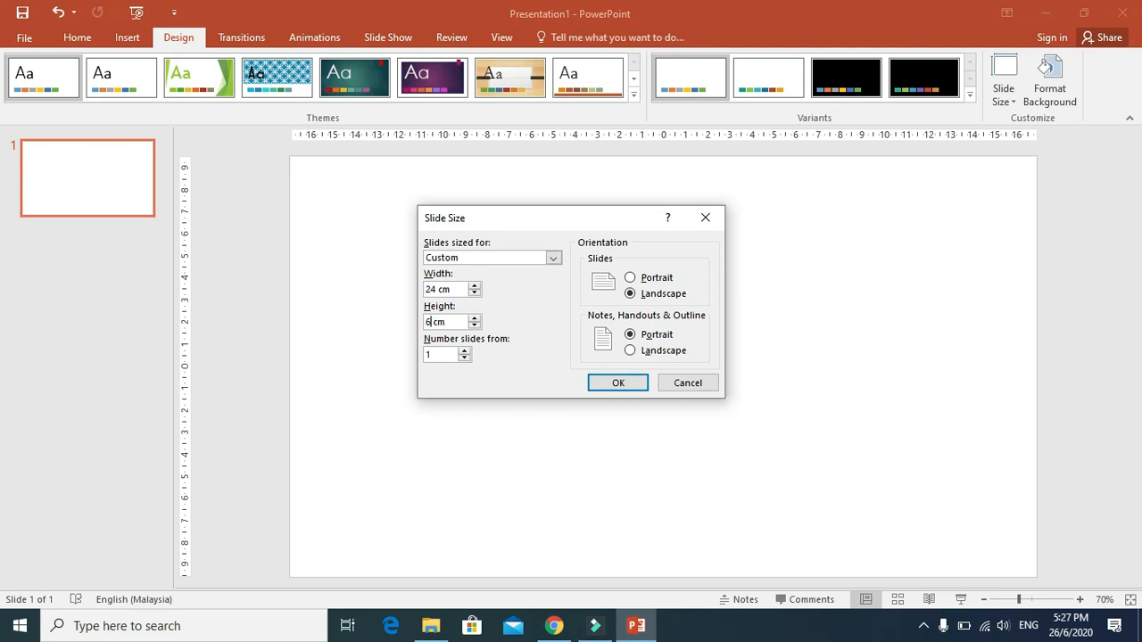
{"action": "left_click", "coordinate": [610, 385]}
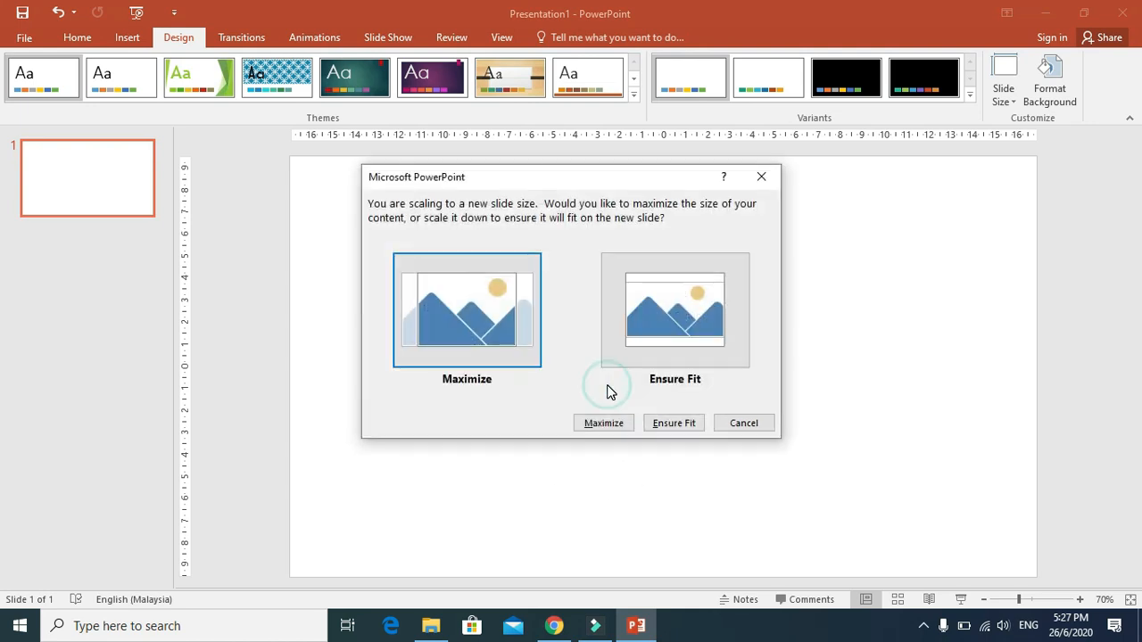
{"action": "left_click", "coordinate": [664, 423]}
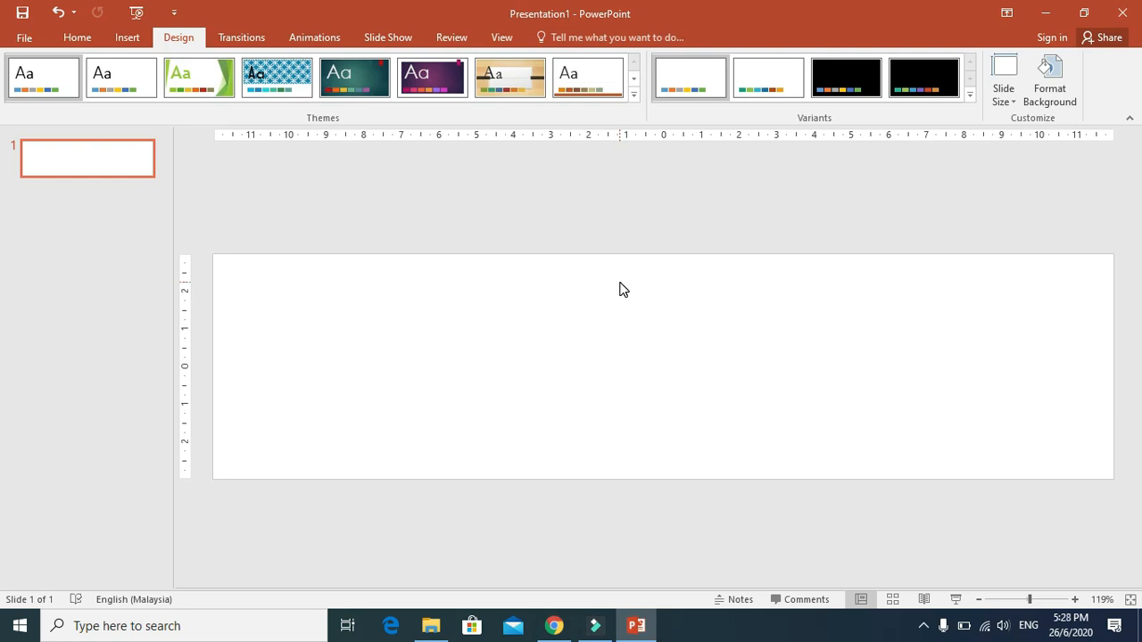
{"action": "left_click", "coordinate": [861, 78]}
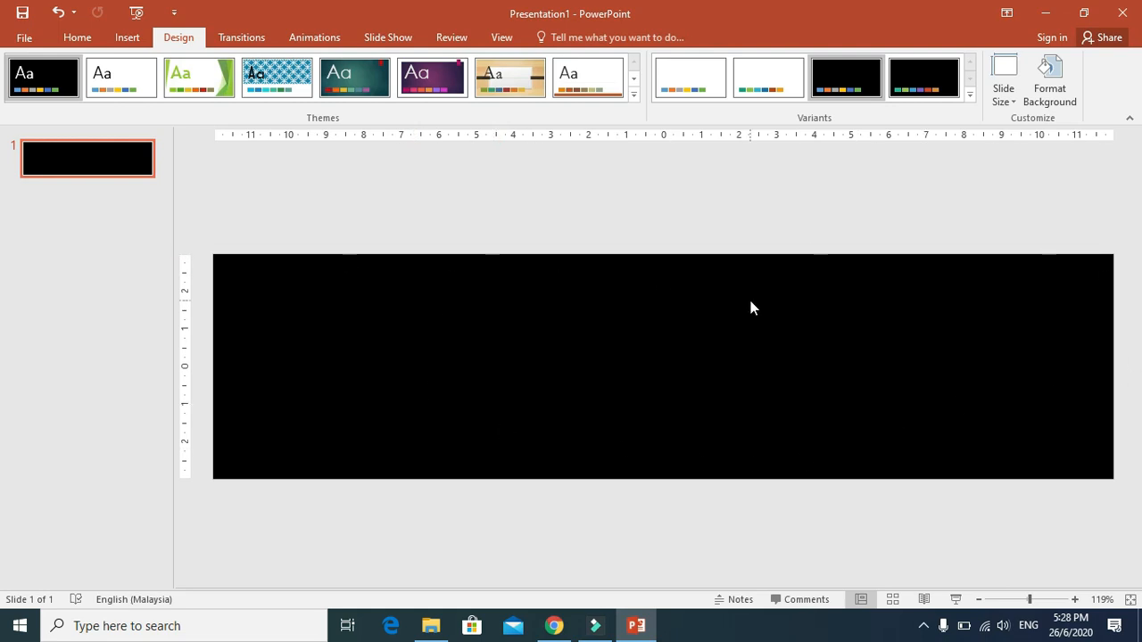
Start inserting pictures and browse from 1 GB HMR on Local Disk (F:) through 1 TUTORIAL UTUBE to the Google Form header folder
{"action": "left_click", "coordinate": [132, 39]}
{"action": "left_click", "coordinate": [108, 75]}
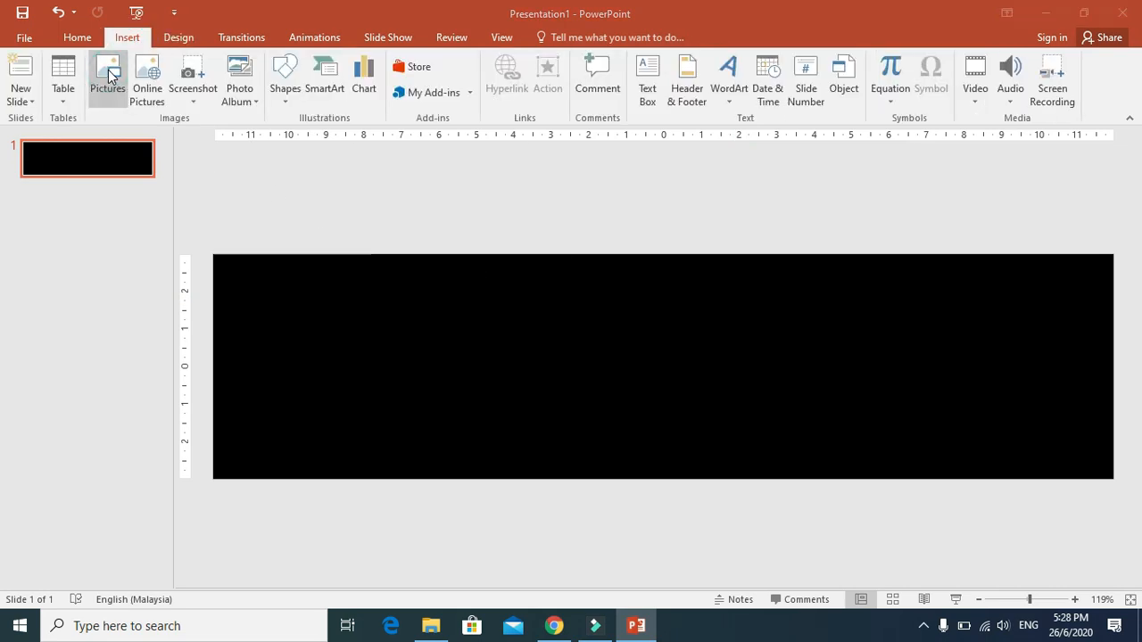
{"action": "left_click", "coordinate": [80, 320]}
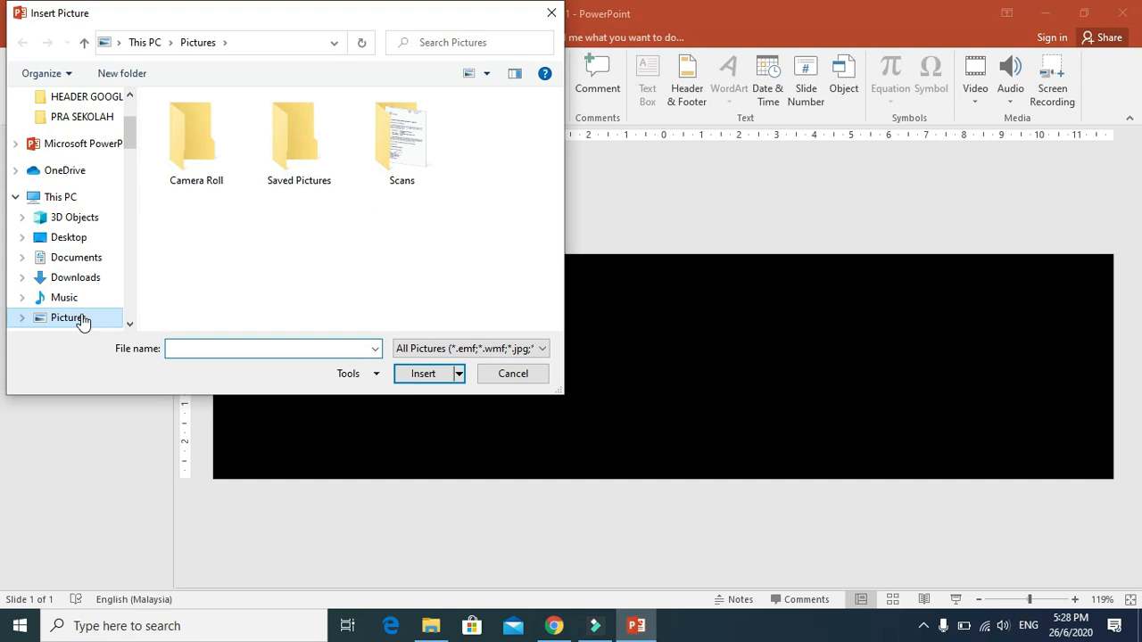
{"action": "left_click_drag", "start_coordinate": [132, 133], "coordinate": [130, 176]}
{"action": "left_click", "coordinate": [75, 144]}
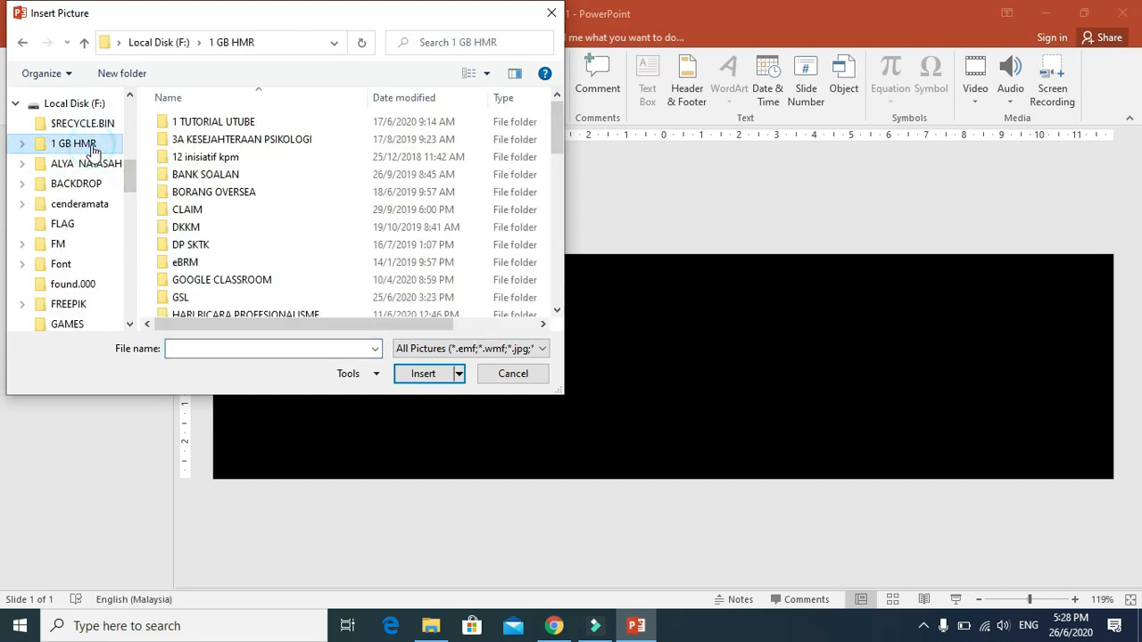
{"action": "left_click", "coordinate": [212, 127]}
{"action": "double_click", "coordinate": [211, 126]}
{"action": "left_click", "coordinate": [219, 166]}
{"action": "double_click", "coordinate": [216, 158]}
{"action": "double_click", "coordinate": [216, 120]}
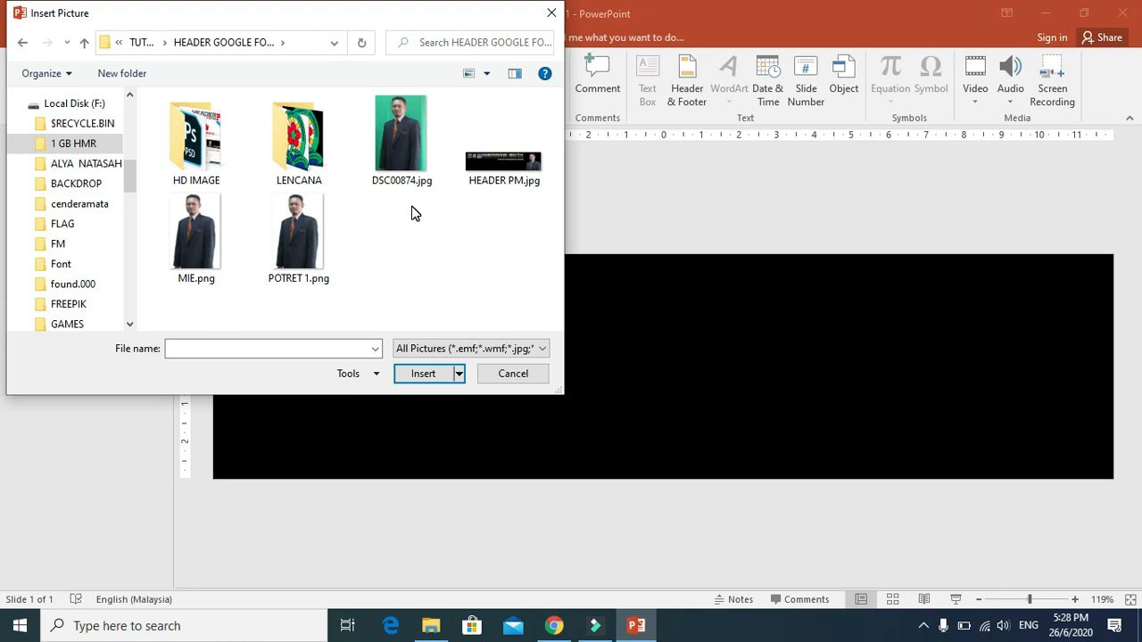
Insert DSC00874.jpg and MIE.png together onto the slide
{"action": "left_click", "coordinate": [398, 131]}
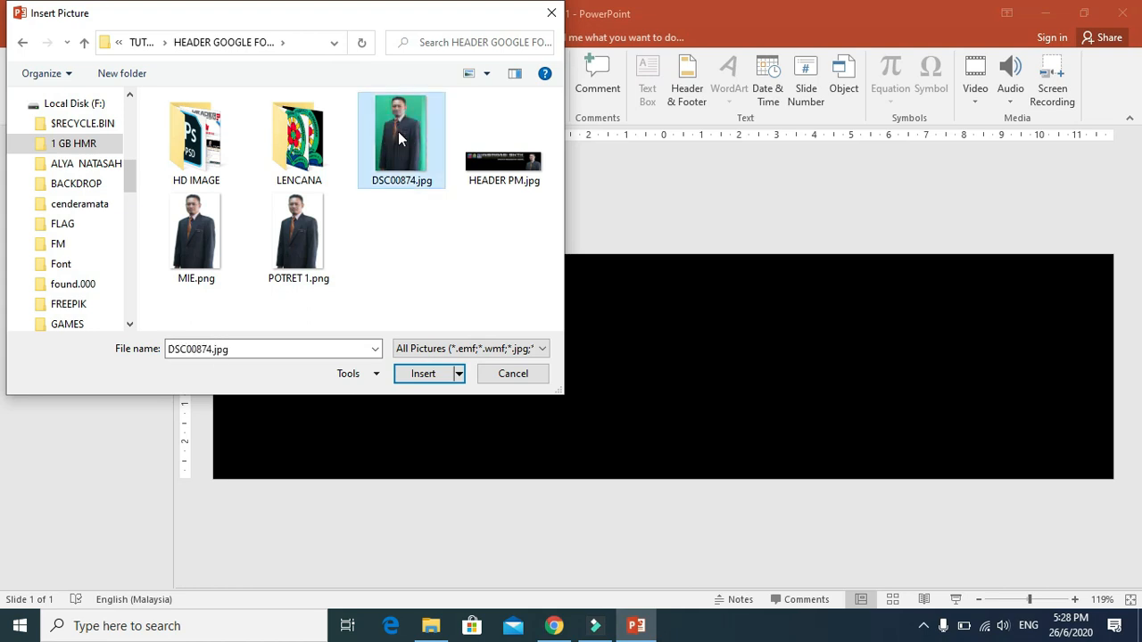
{"action": "left_click", "coordinate": [186, 237], "text": "ctrl"}
{"action": "left_click", "coordinate": [425, 382]}
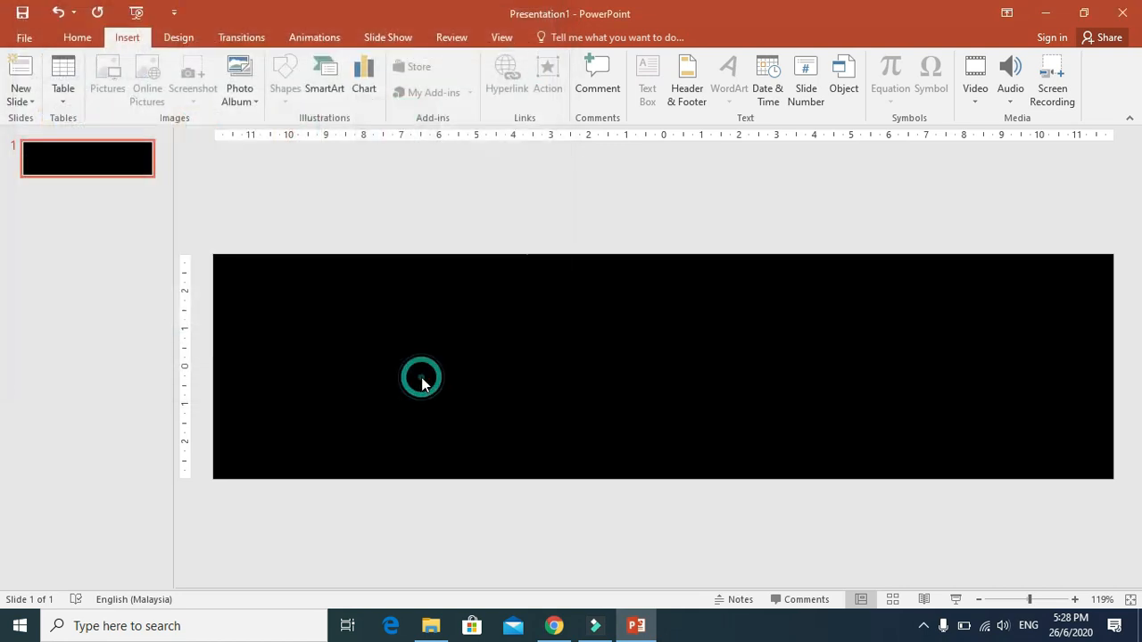
Move the background-free portrait off the green-screen photo into the right part of the slide
{"action": "left_click", "coordinate": [809, 377]}
{"action": "left_click", "coordinate": [684, 366]}
{"action": "left_click_drag", "start_coordinate": [779, 365], "coordinate": [946, 352]}
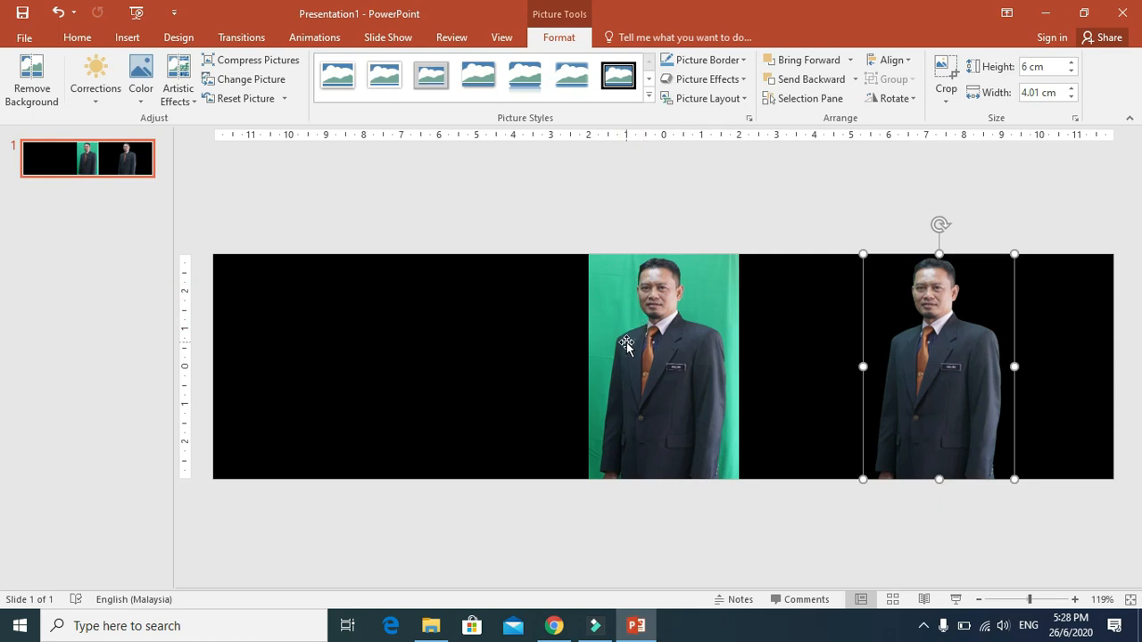
{"action": "left_click", "coordinate": [936, 345]}
{"action": "mouse_move", "coordinate": [937, 347]}
{"action": "left_mouse_down"}
{"action": "mouse_move", "coordinate": [899, 355]}
{"action": "mouse_move", "coordinate": [920, 354]}
{"action": "left_mouse_up"}
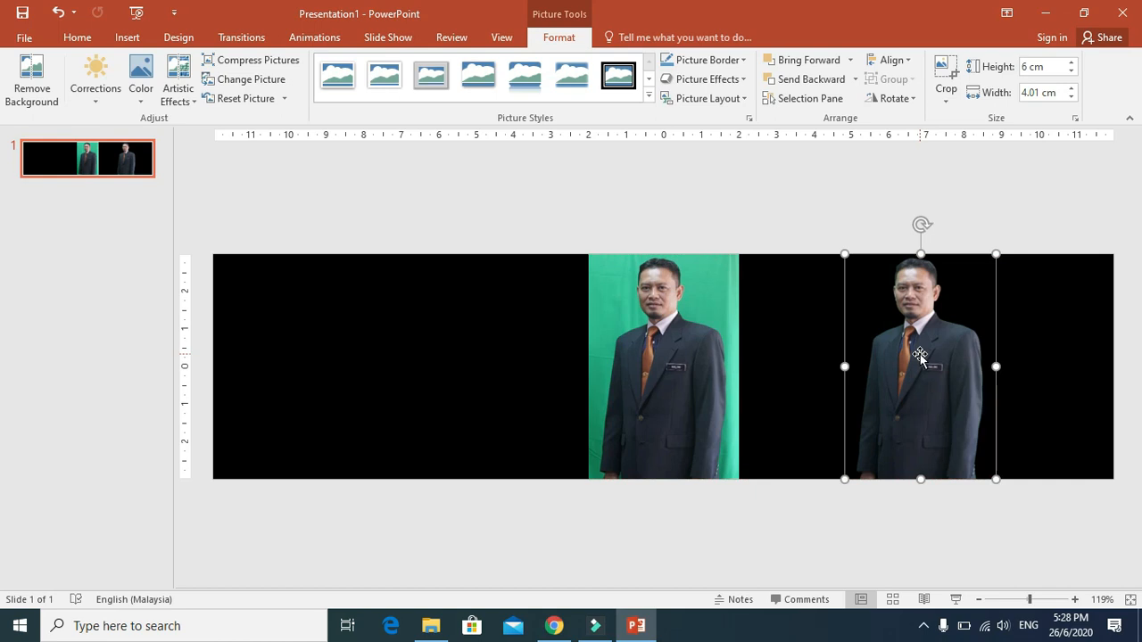